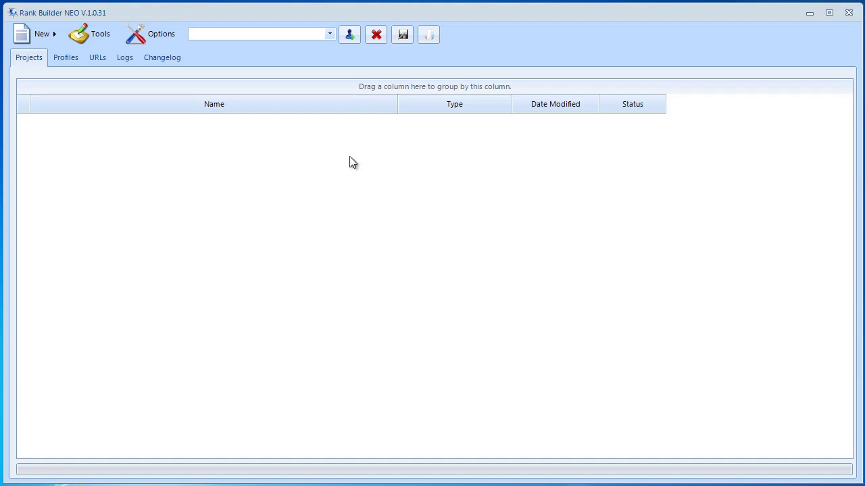
- Add a new campaign named 'Test Campaign #1' from the toolbar
left_click(350, 35)
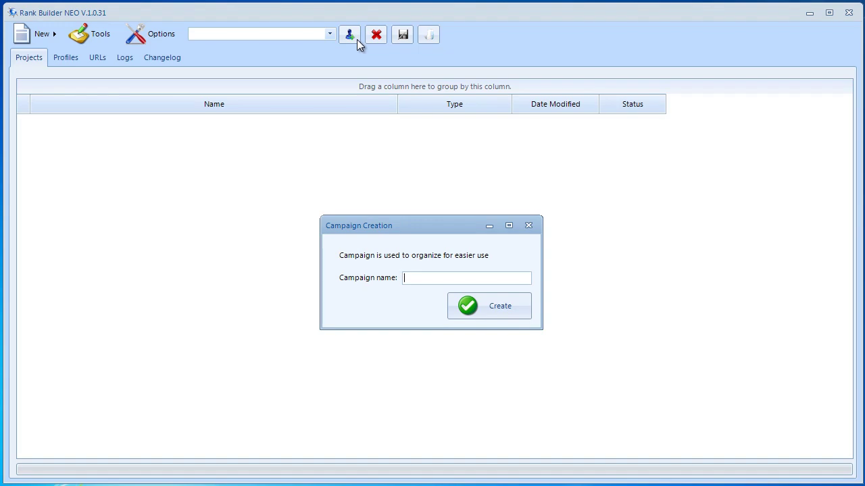
type("Test Campaign #1")
left_click(494, 310)
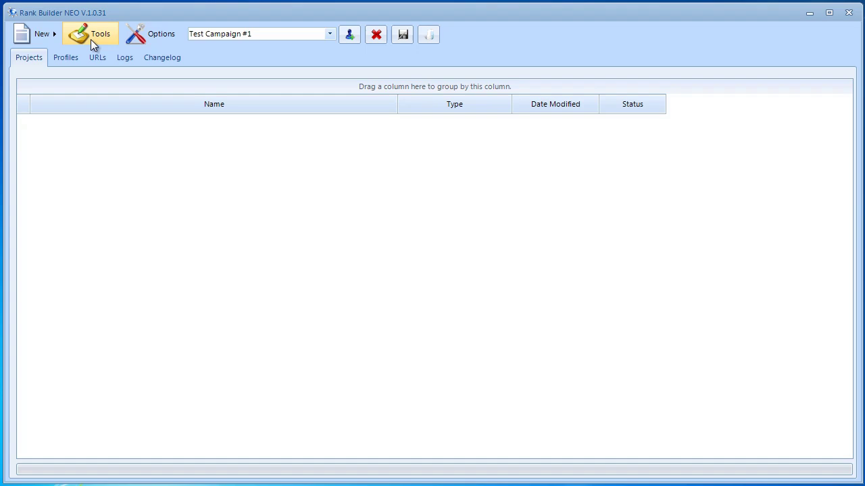
- Create a new Account Profile and rename it 'Profile #1'
left_click(40, 39)
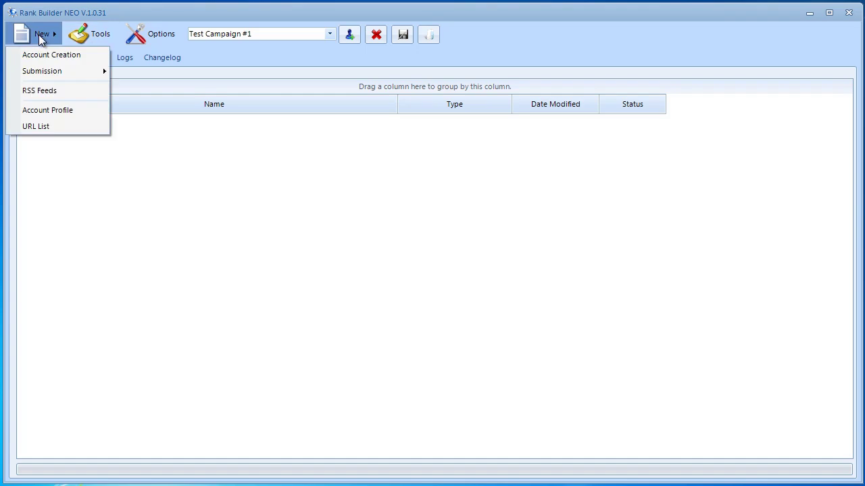
left_click(80, 109)
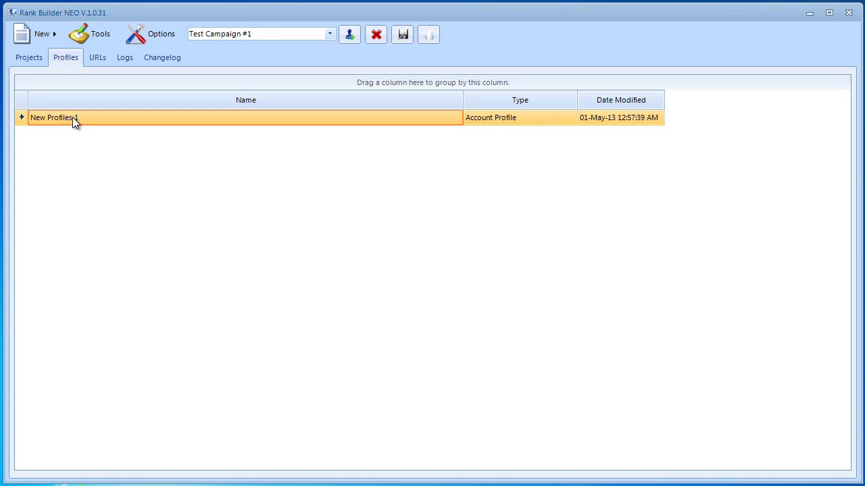
right_click(73, 118)
left_click(82, 125)
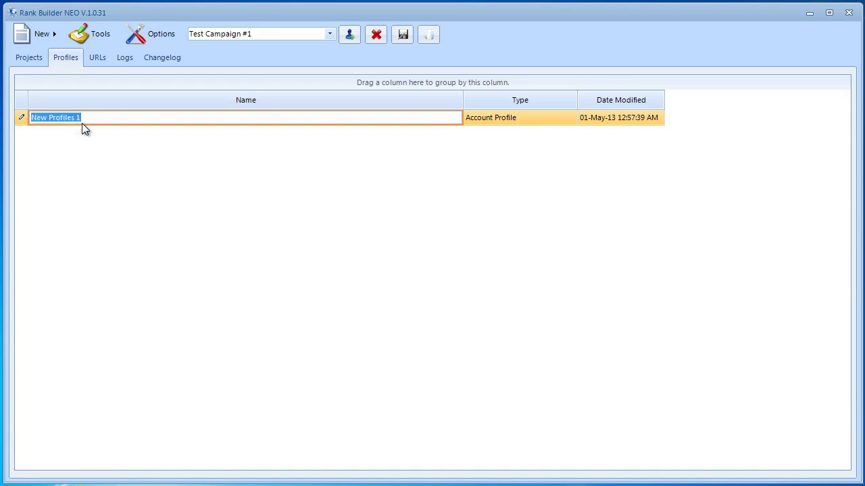
type("Profile")
key("Return")
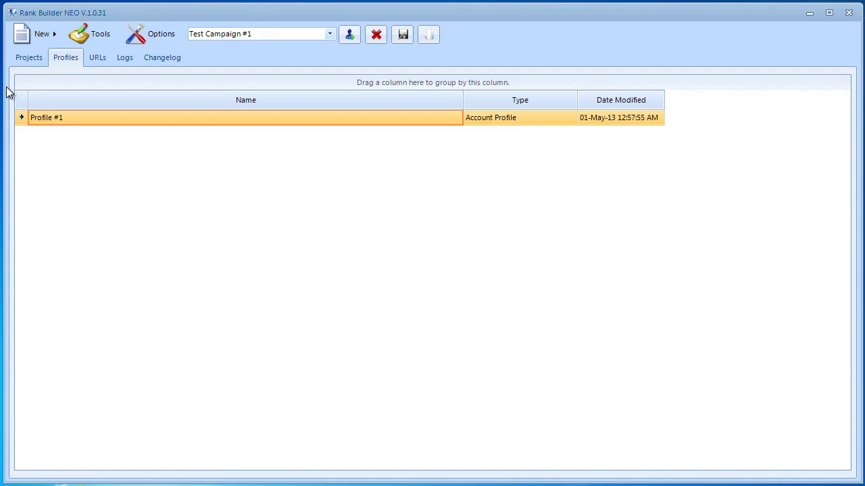
- Create an Account Creation project and rename New Projects 1 to 'Test Project #1'
left_click(40, 34)
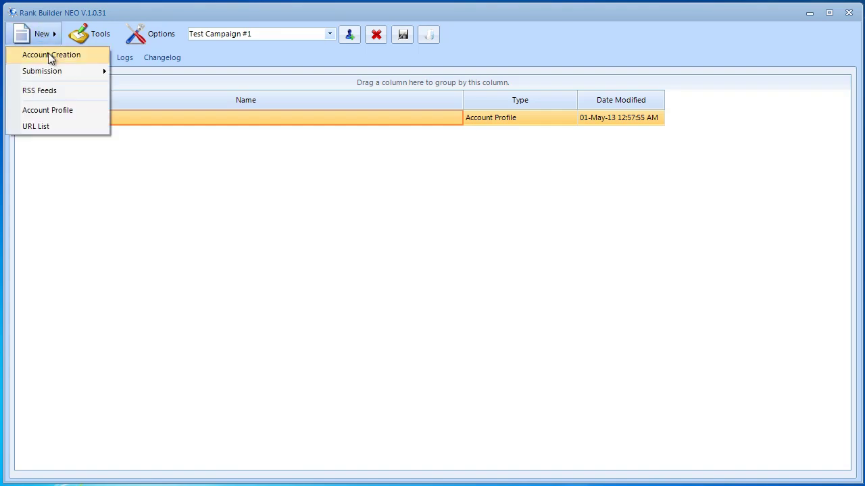
left_click(71, 56)
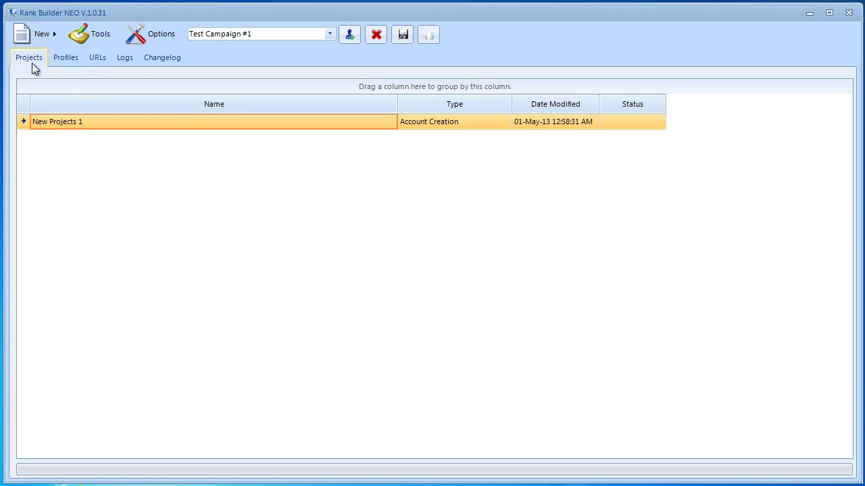
right_click(79, 123)
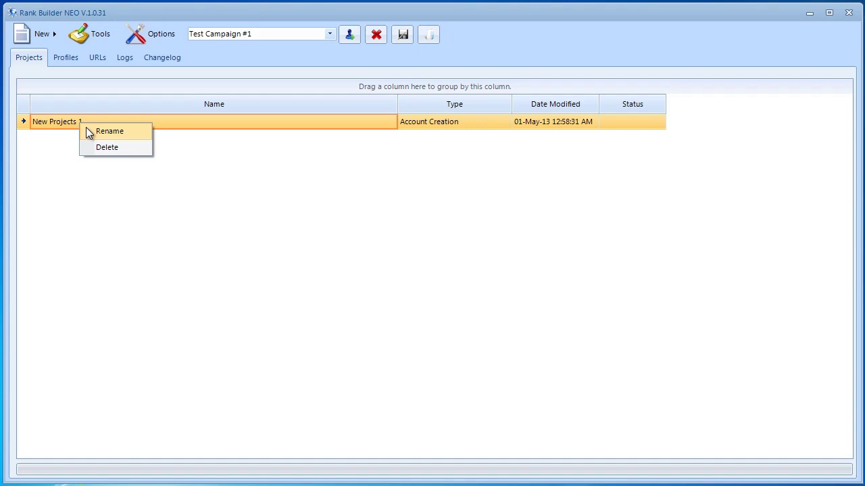
left_click(88, 132)
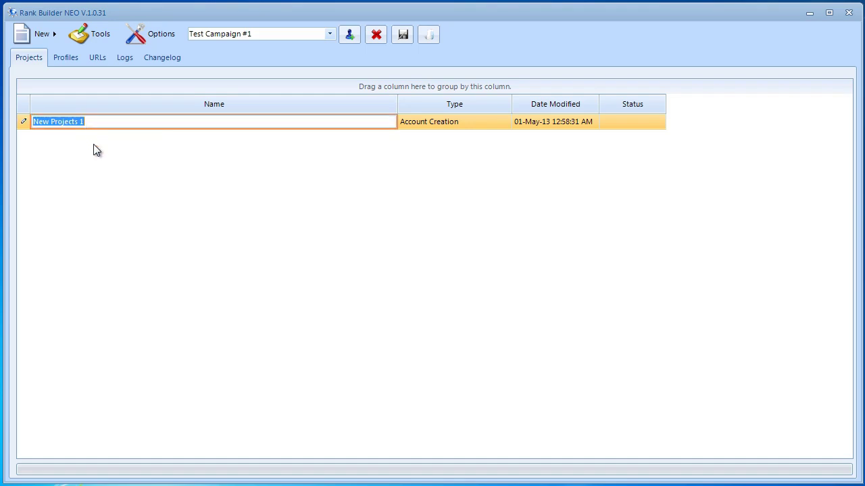
type("Test Proj")
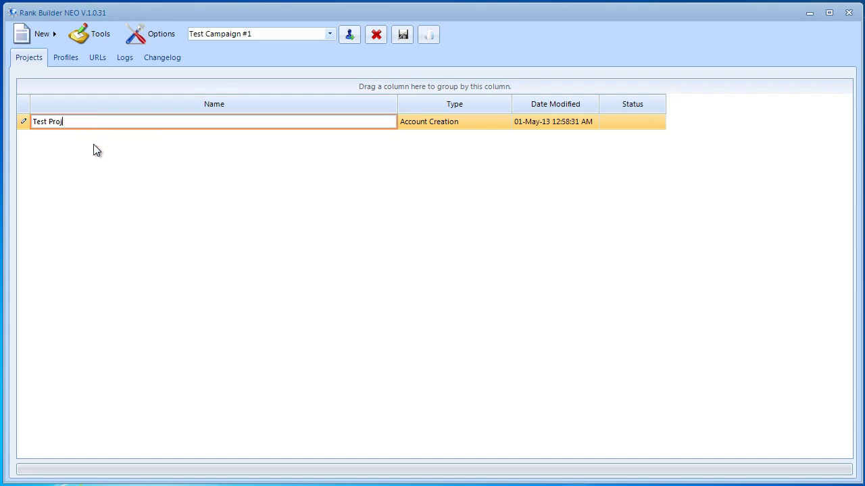
type("ect #1")
key("Return")
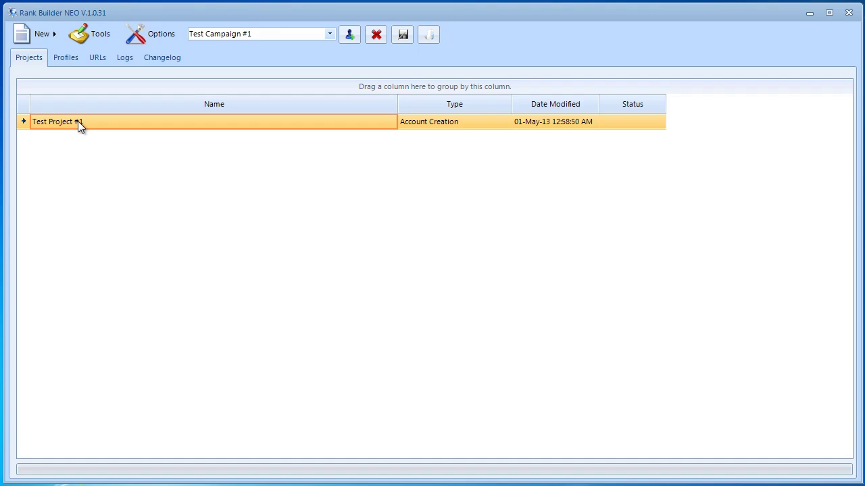
- Open Test Project #1's Create Account window and keep Profile #1 as its project profile
double_click(78, 121)
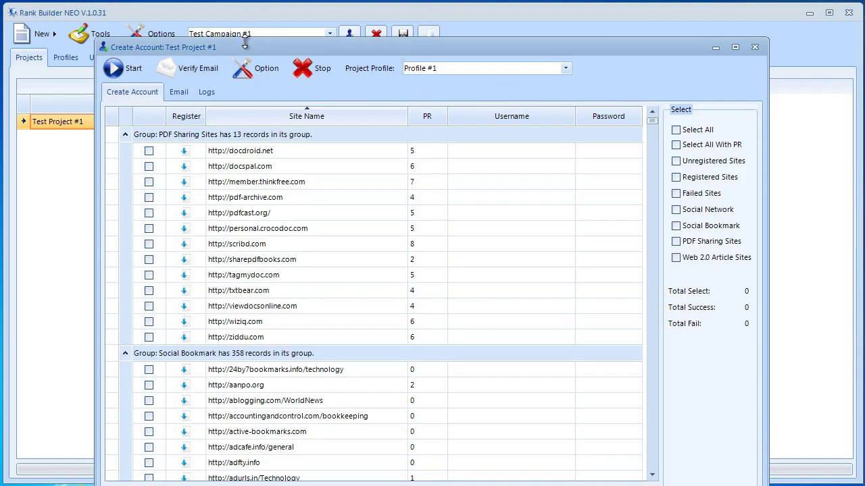
left_click_drag(244, 43, 221, 19)
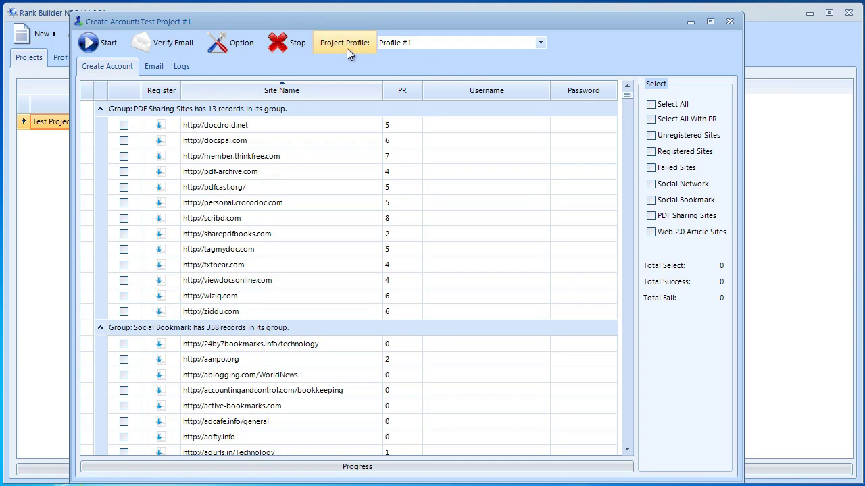
left_click(446, 44)
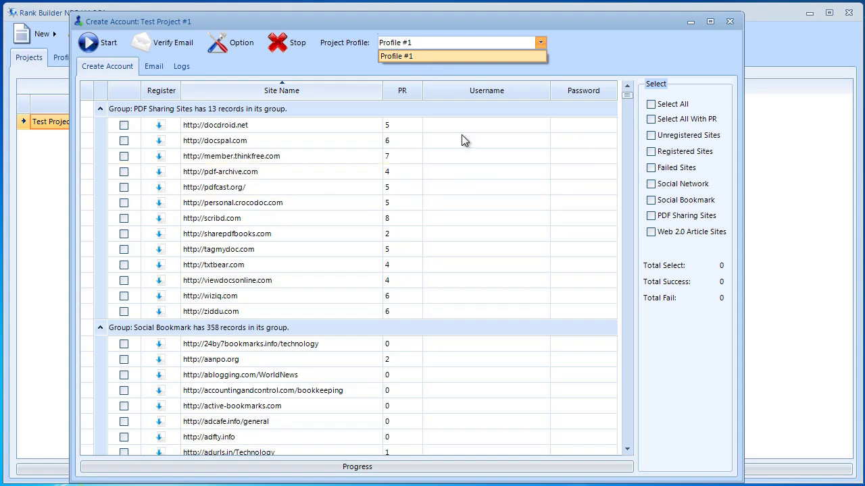
left_click(417, 59)
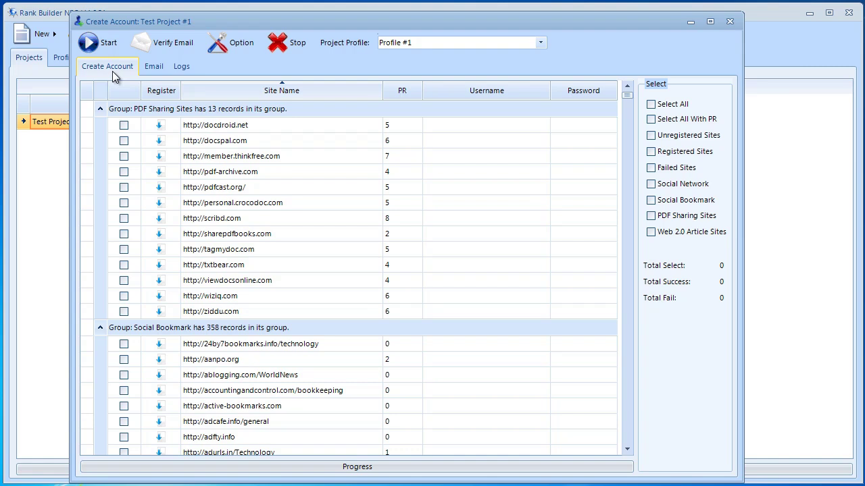
- In the Email settings, try CustomEmail and Yahoo, then settle on DisposableEmail as the domain
left_click(155, 68)
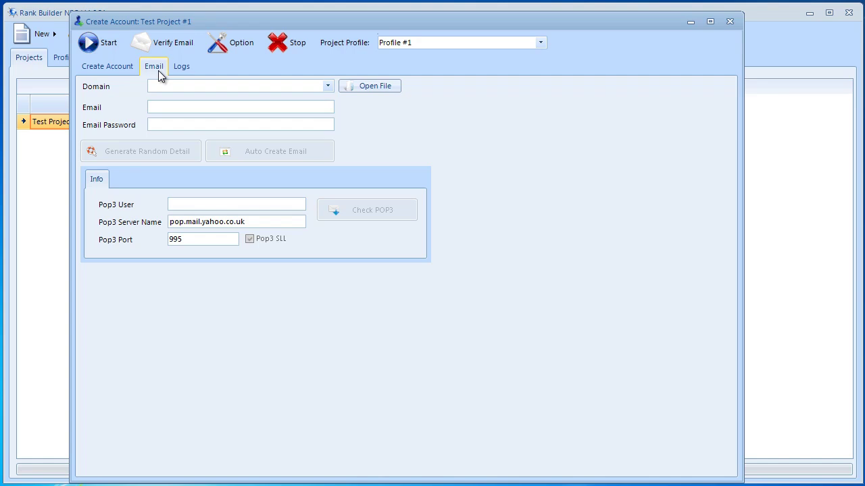
left_click(200, 87)
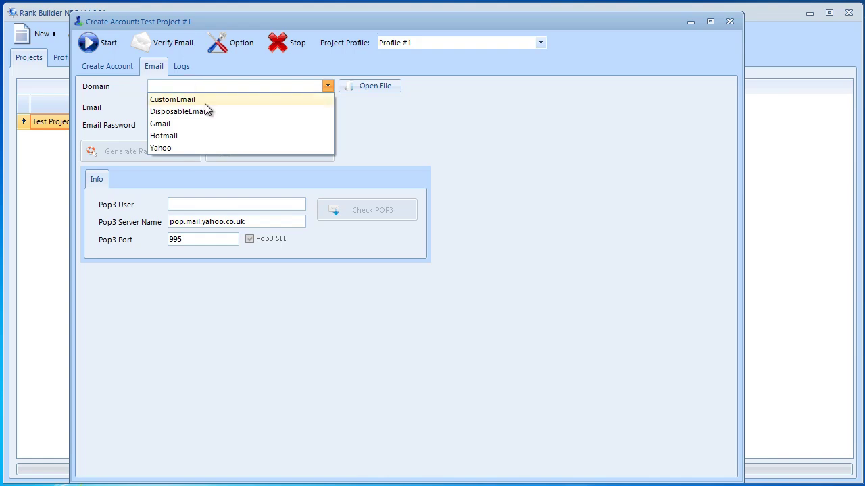
left_click(203, 102)
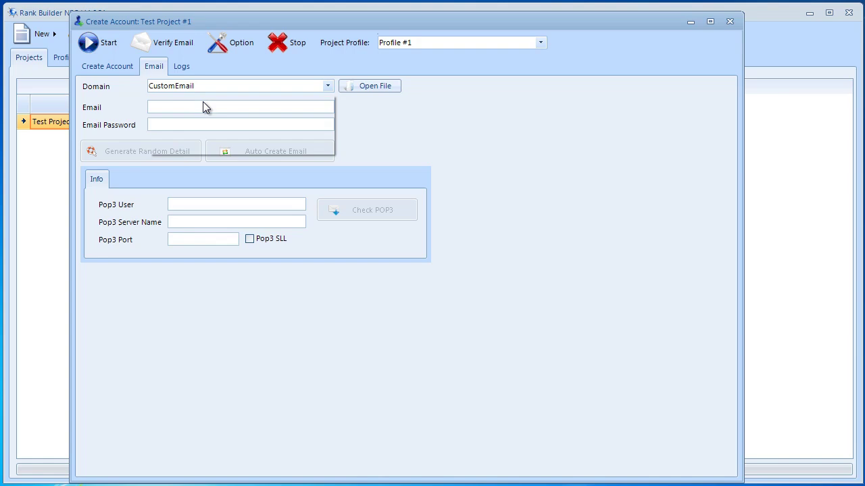
left_click(202, 107)
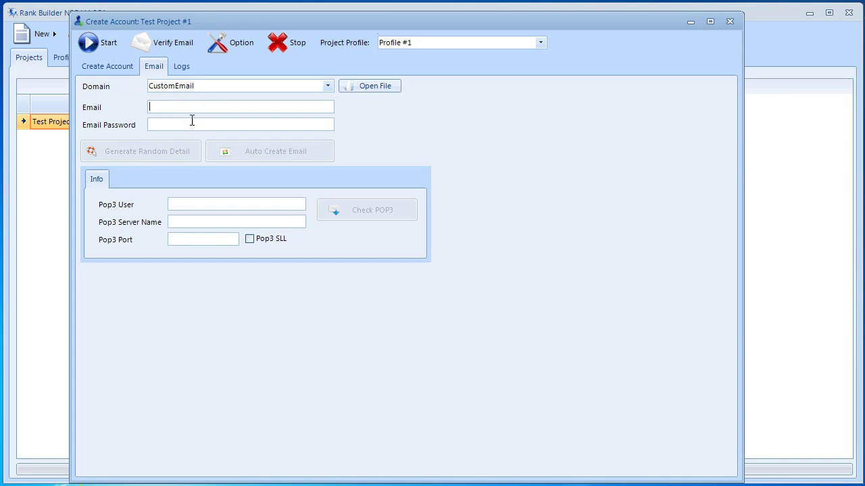
left_click(201, 87)
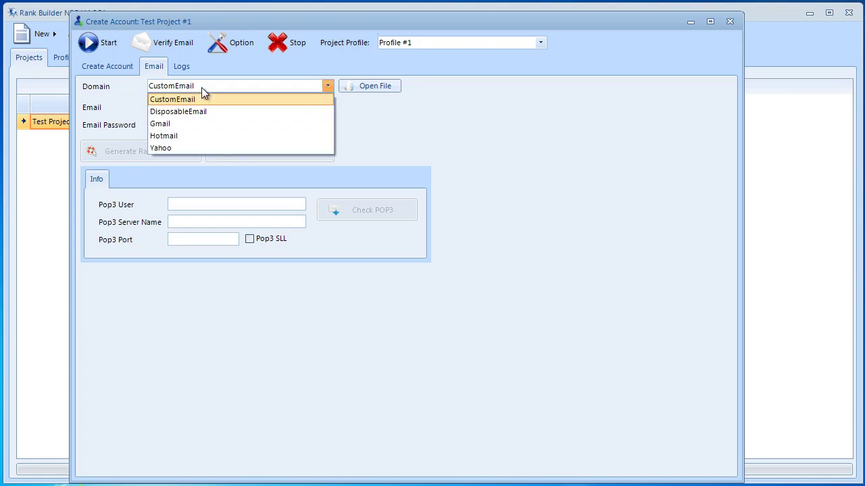
left_click(193, 148)
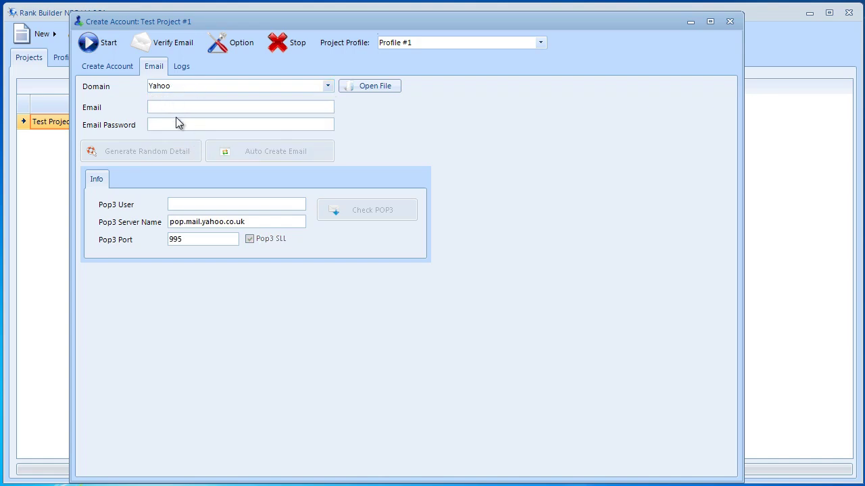
left_click(174, 88)
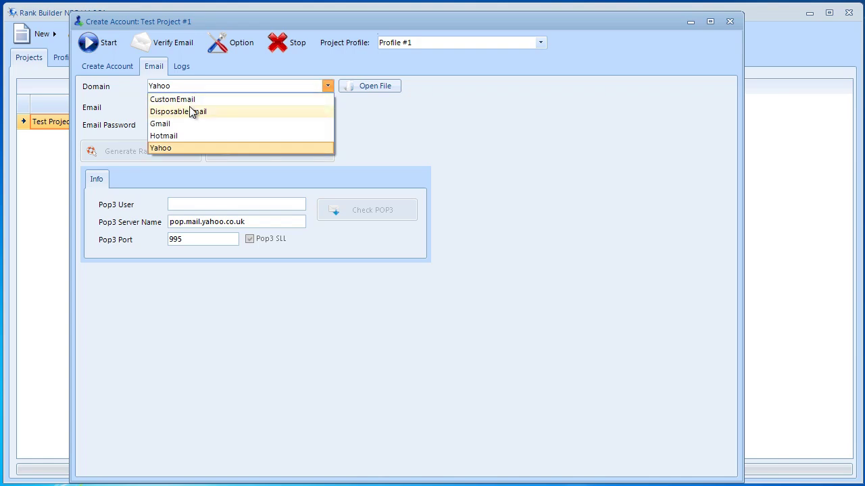
left_click(227, 112)
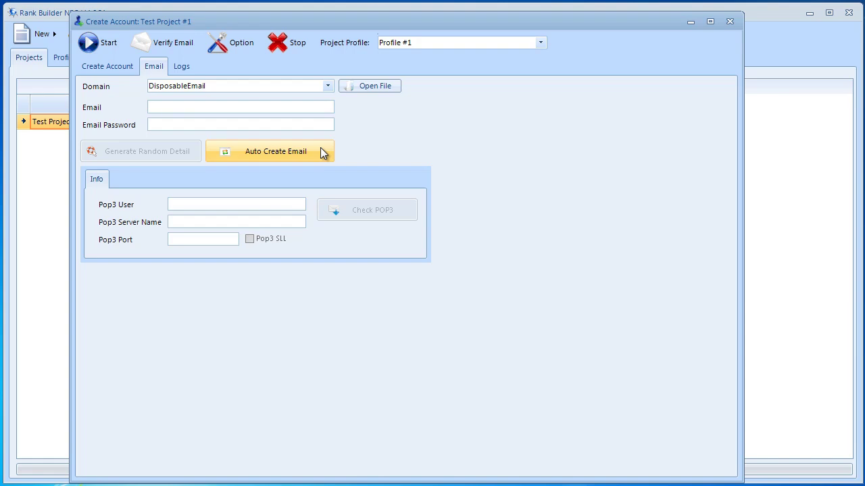
left_click(274, 86)
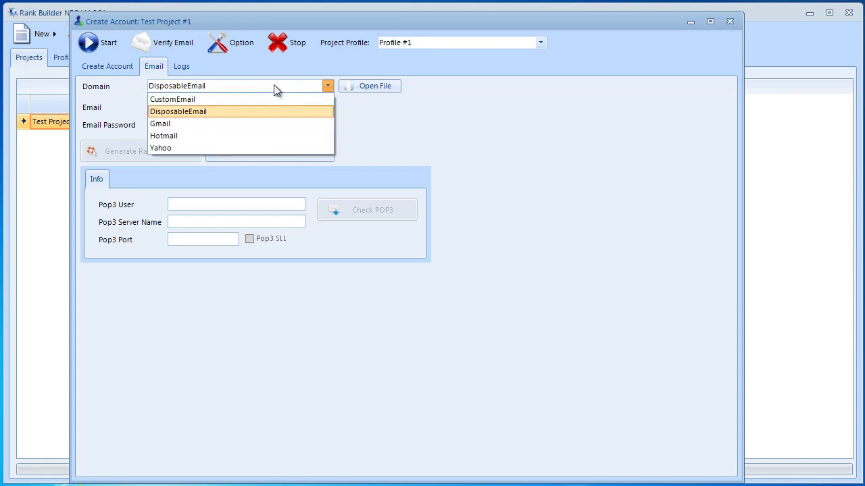
left_click(230, 112)
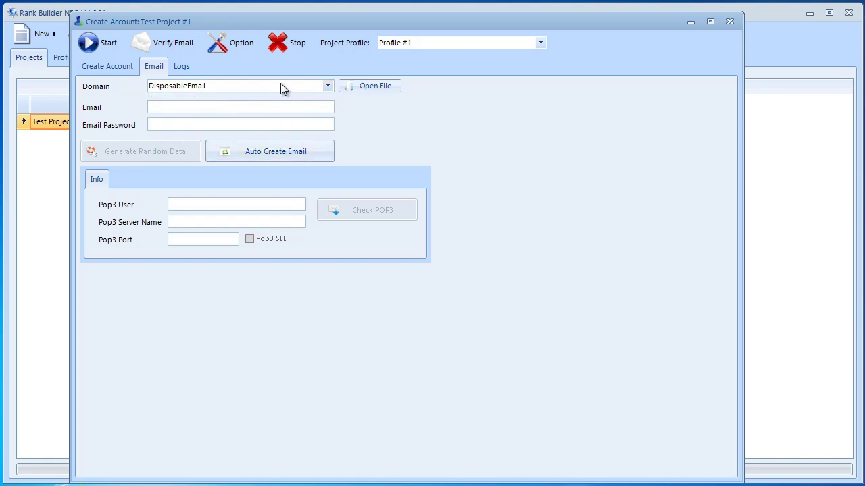
- Auto-create a DisposableEmail address and check its start and finish entries in the Logs
left_click(317, 148)
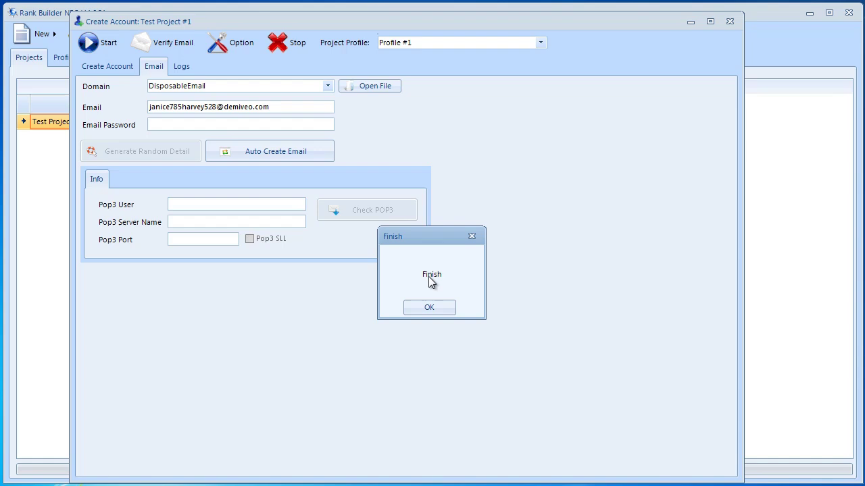
left_click(434, 313)
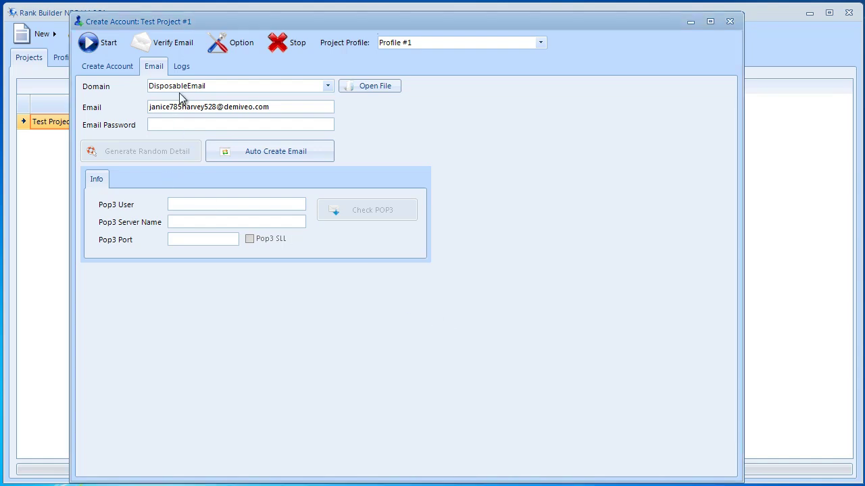
left_click(180, 68)
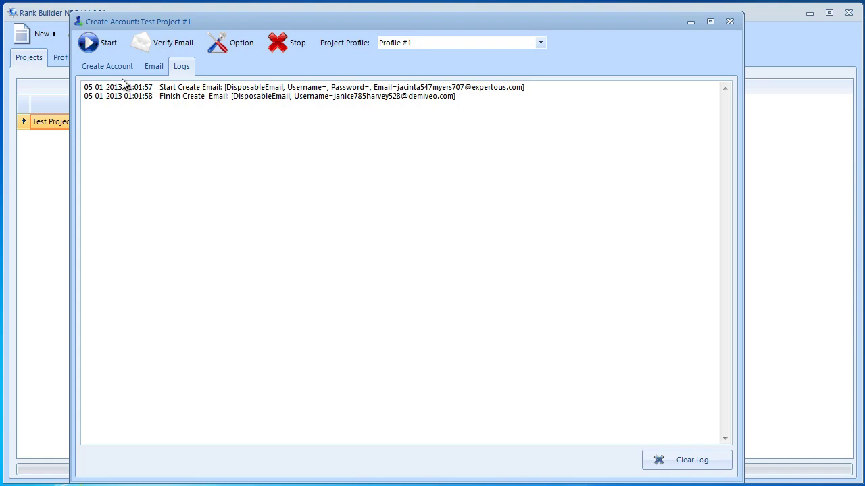
- Back on the site list, toggle Select All and category boxes, leaving PDF Sharing Sites ticked
left_click(101, 64)
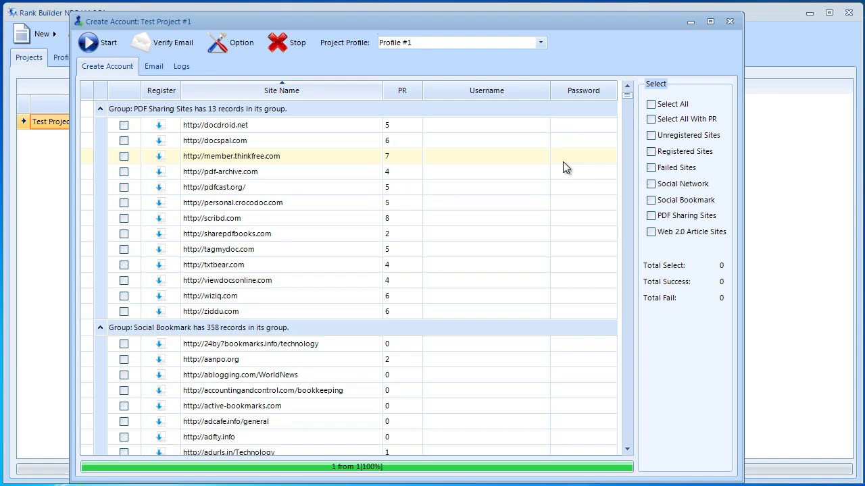
left_click(650, 105)
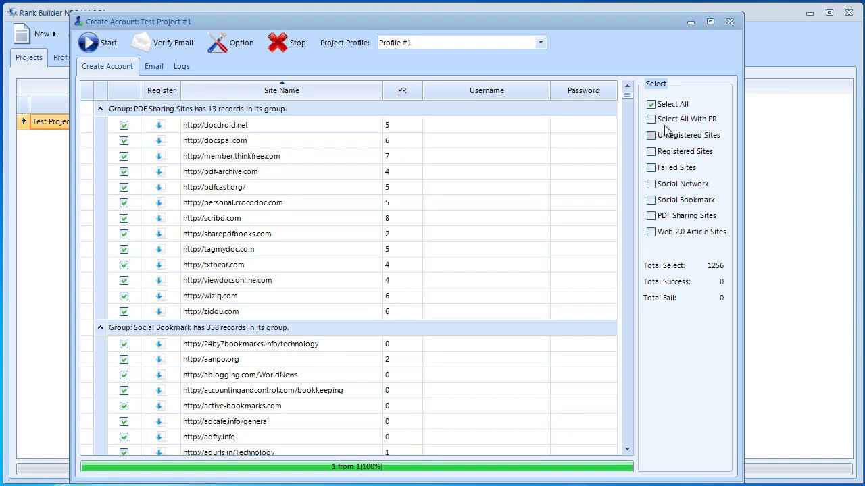
left_click(651, 106)
left_click(651, 184)
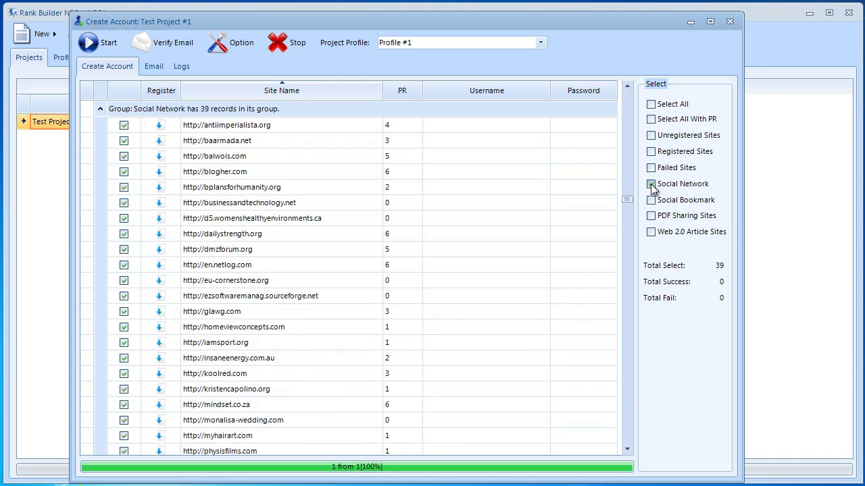
left_click(651, 185)
left_click(650, 200)
left_click(651, 200)
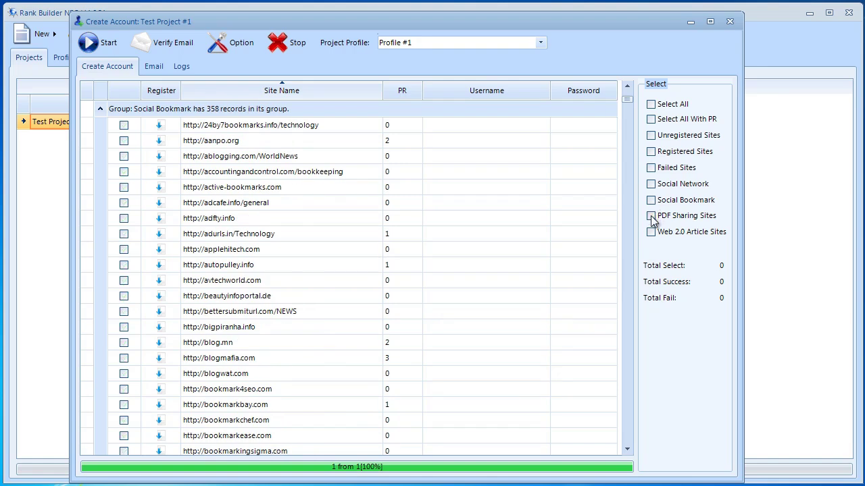
left_click(650, 216)
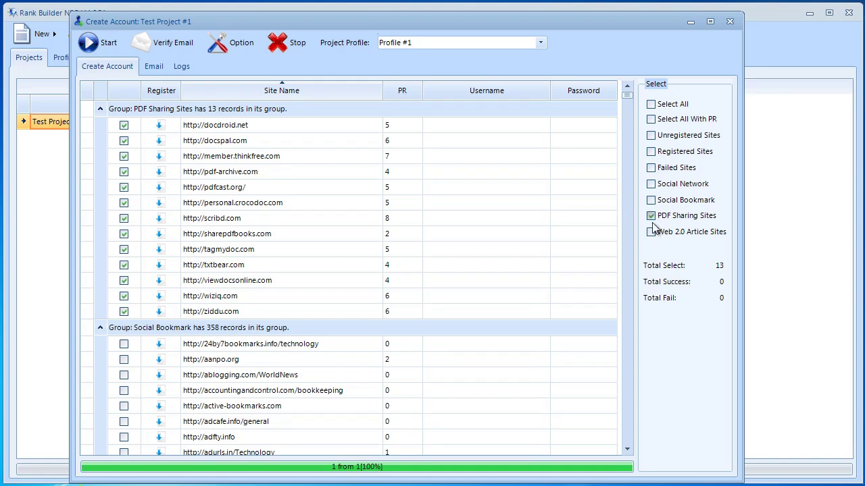
- Tick antiimperialista.org and baarmada.net, then add the whole Social Network group for 52 sites
left_click(652, 231)
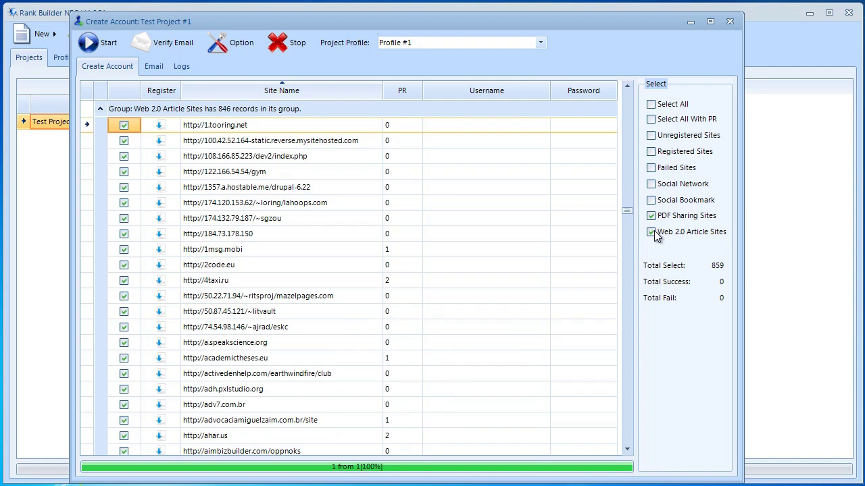
left_click(651, 231)
mouse_move(625, 212)
left_mouse_down()
mouse_move(625, 205)
mouse_move(626, 222)
mouse_move(622, 199)
left_mouse_up()
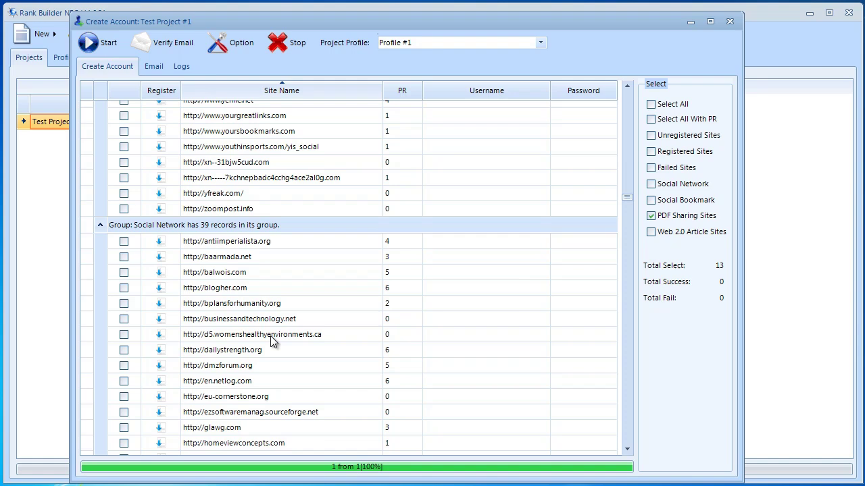
left_click(125, 240)
left_click(126, 259)
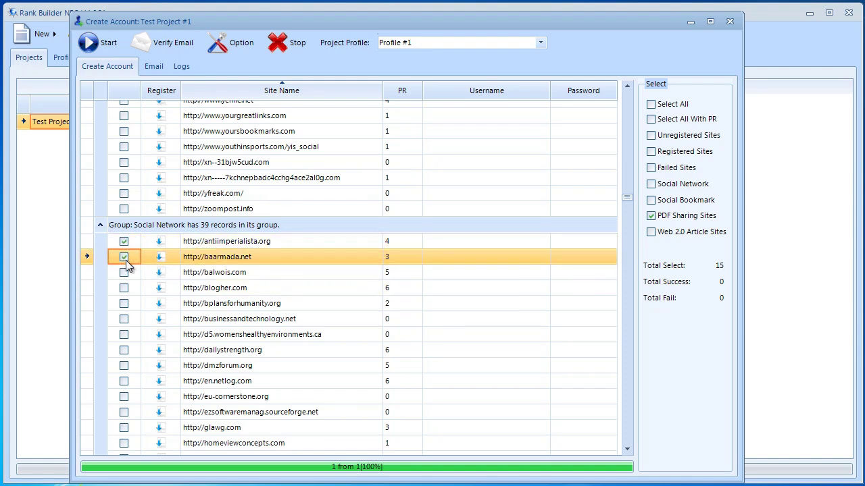
left_click(651, 202)
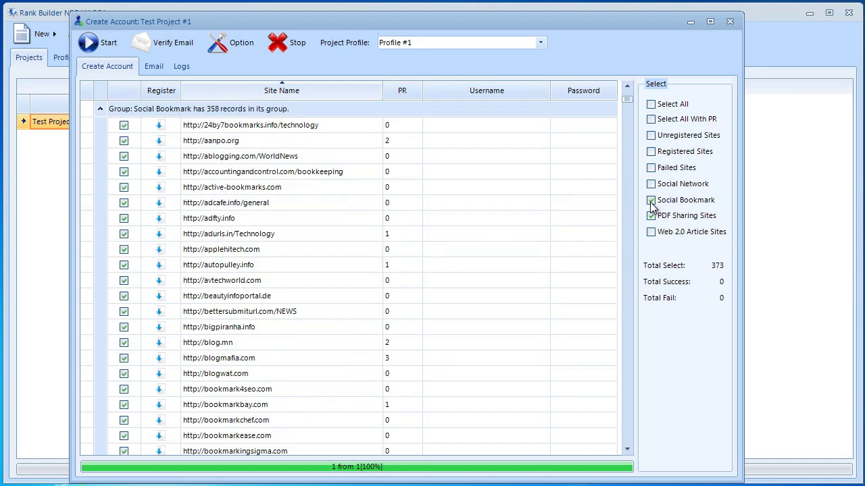
left_click(652, 200)
left_click(651, 185)
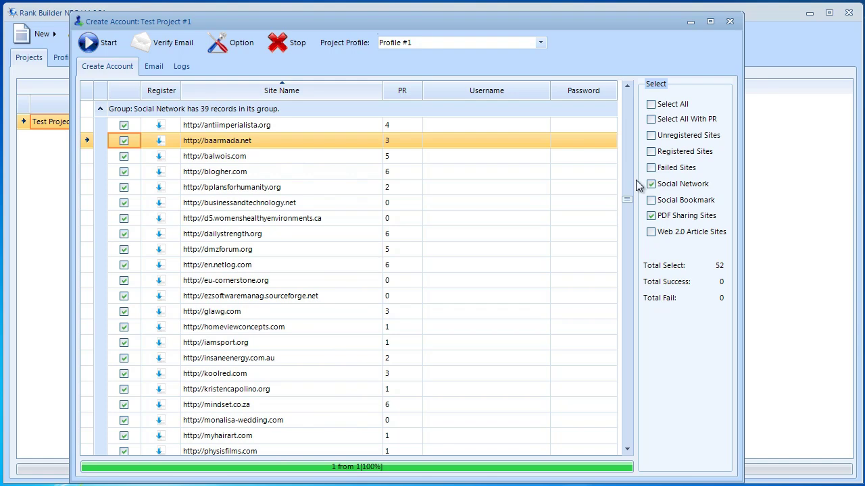
- Register accounts on all 52 selected sites, ending with 38 successes and 14 failures
left_click_drag(629, 199, 625, 175)
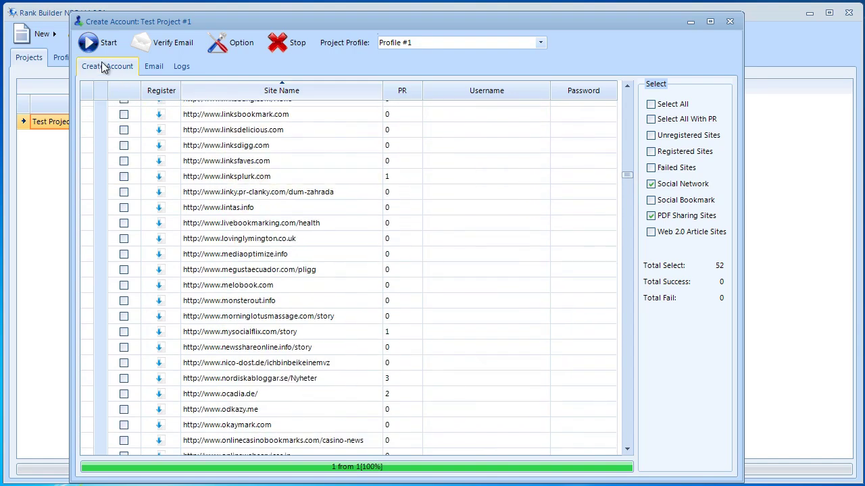
left_click(86, 53)
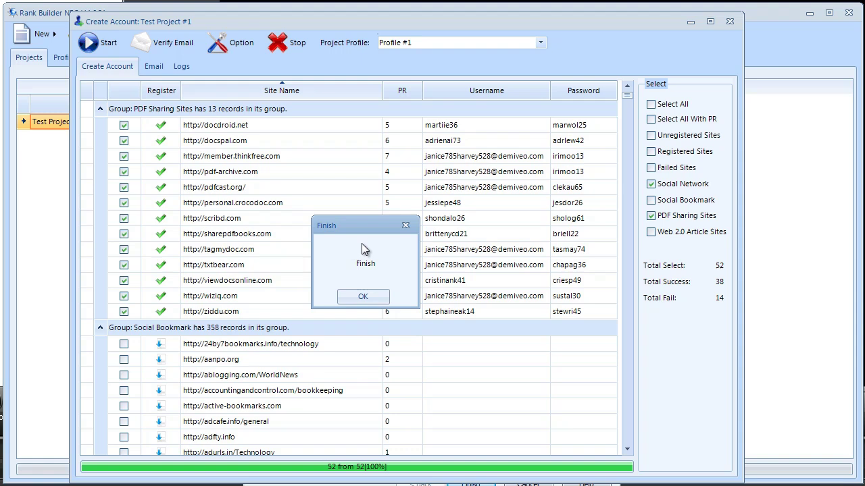
left_click(362, 297)
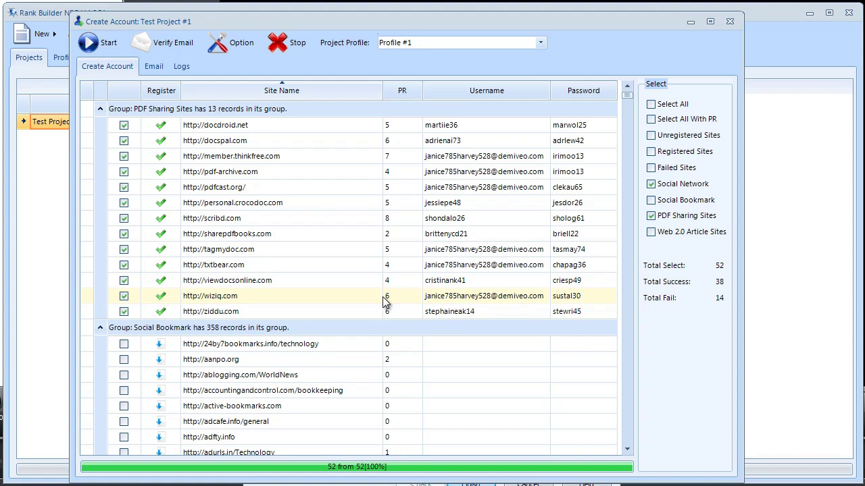
- Verify the new accounts by email and acknowledge the Finish notice
left_click(168, 49)
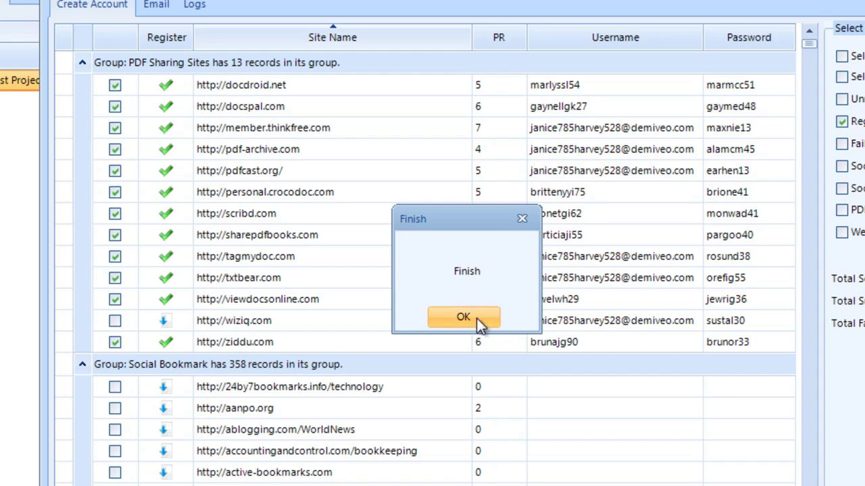
left_click(476, 319)
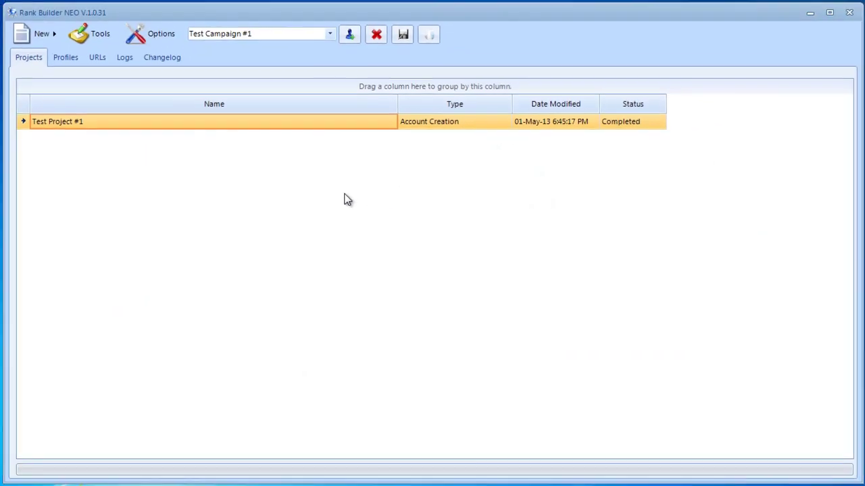
- Open Profile #1 from the Profiles list to see saved PDF Sharing Sites usernames and passwords
left_click(67, 62)
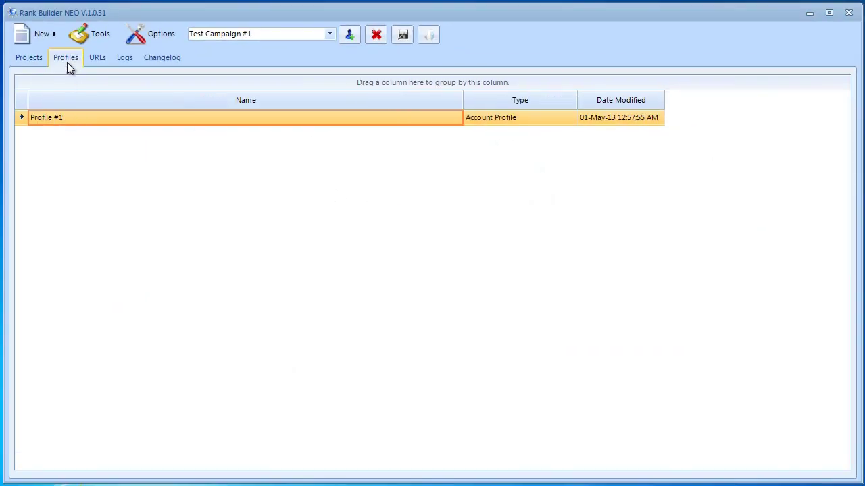
double_click(80, 121)
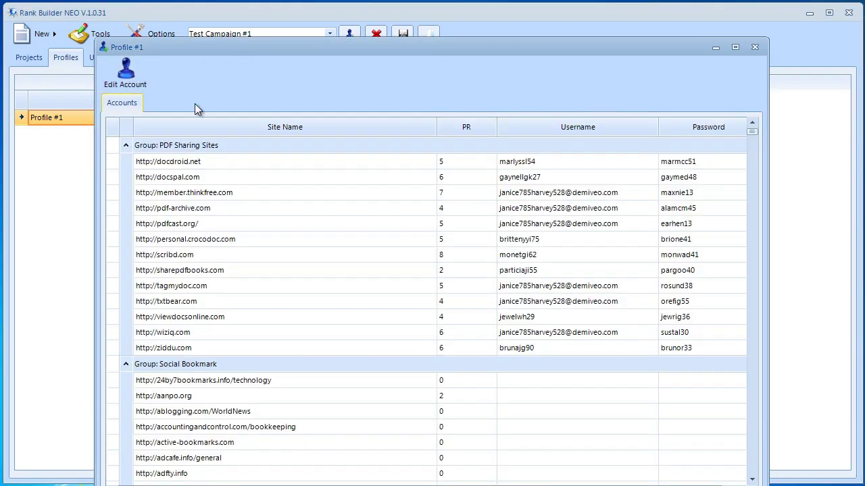
mouse_move(754, 132)
left_mouse_down()
mouse_move(753, 156)
mouse_move(751, 133)
left_mouse_up()
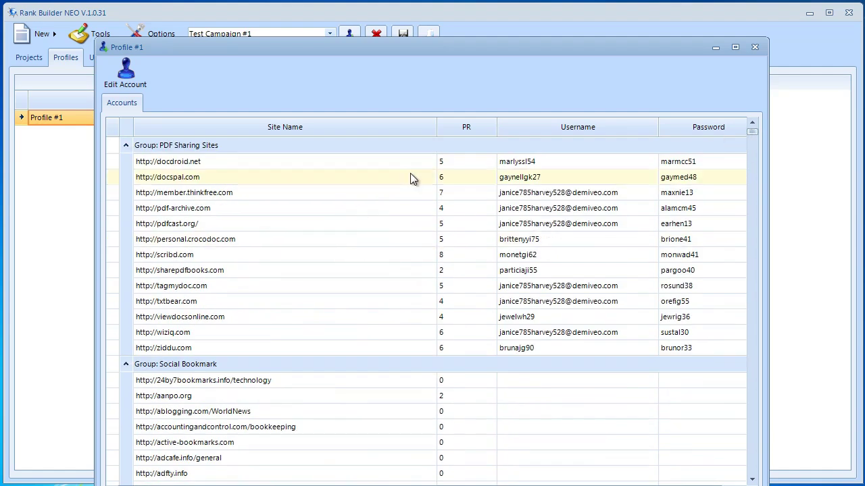